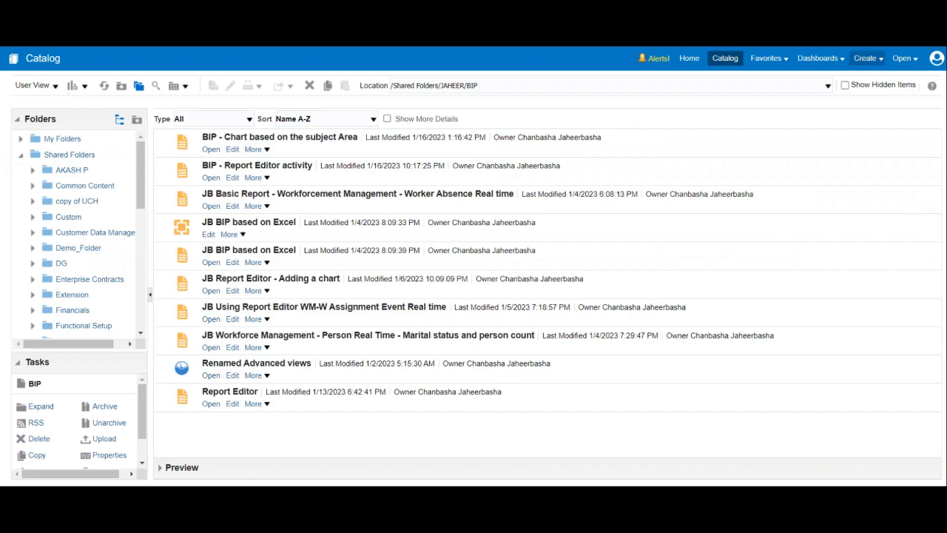
Step: Start creating a new data model
{"action": "left_click", "coordinate": [867, 58]}
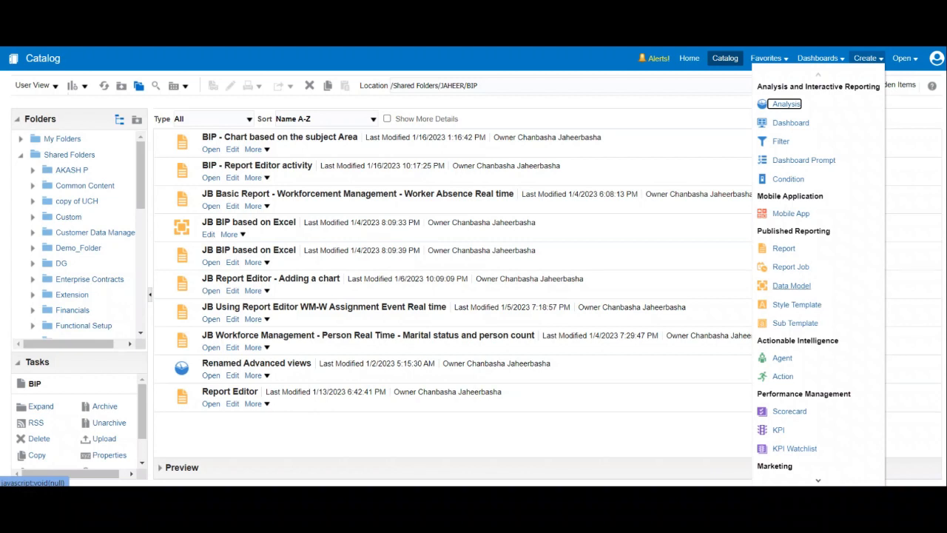
{"action": "left_click", "coordinate": [791, 285]}
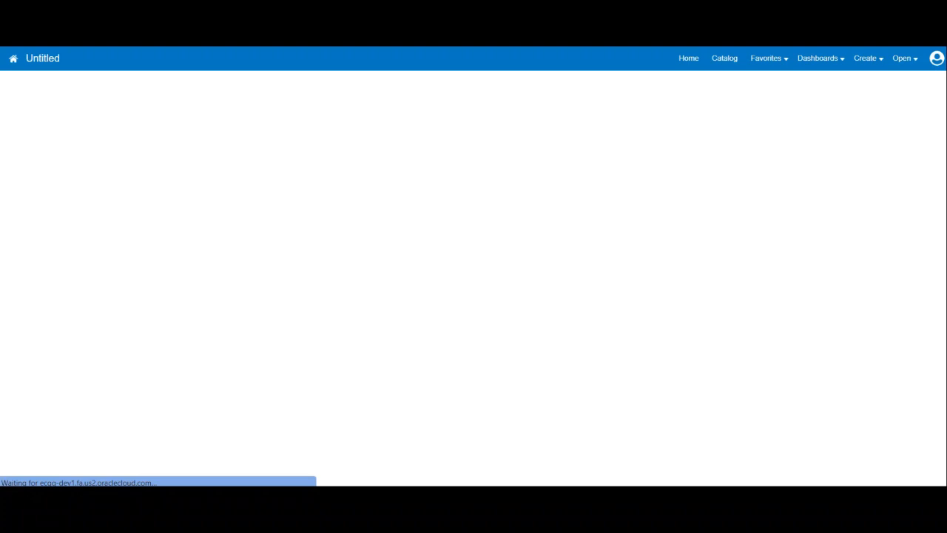
Step: Switch to the Sample workbook in Excel and widen the UnitCost column so its header fits on one line
{"action": "mouse_move", "coordinate": [783, 494]}
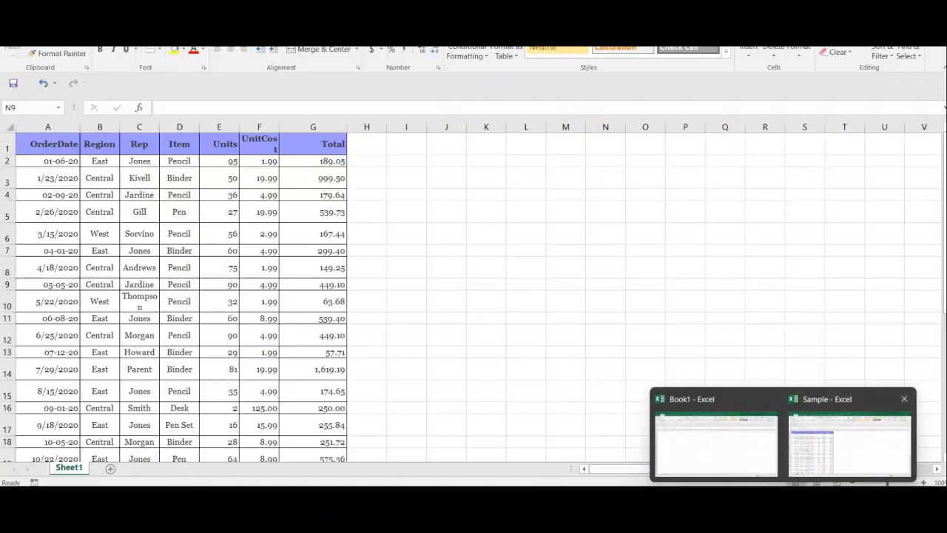
{"action": "left_click", "coordinate": [849, 440]}
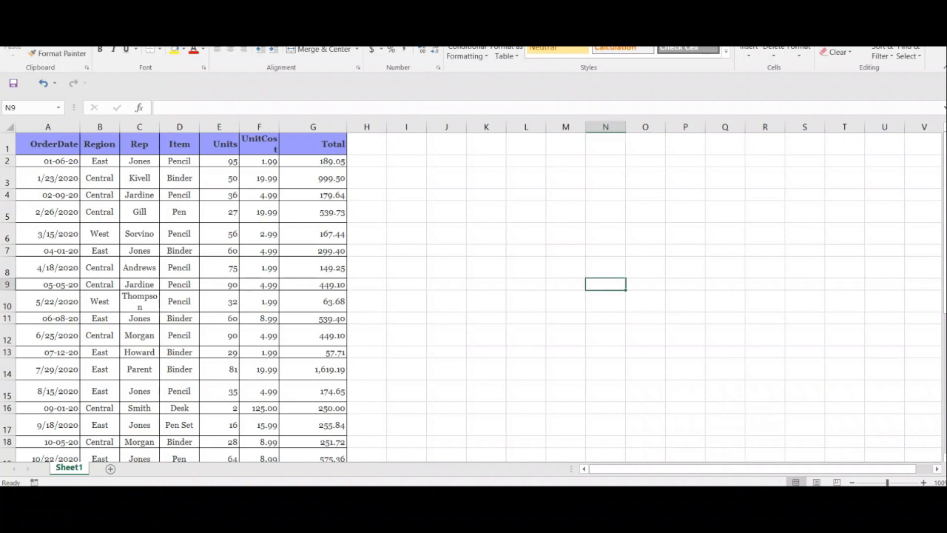
{"action": "left_click_drag", "start_coordinate": [279, 126], "coordinate": [298, 126]}
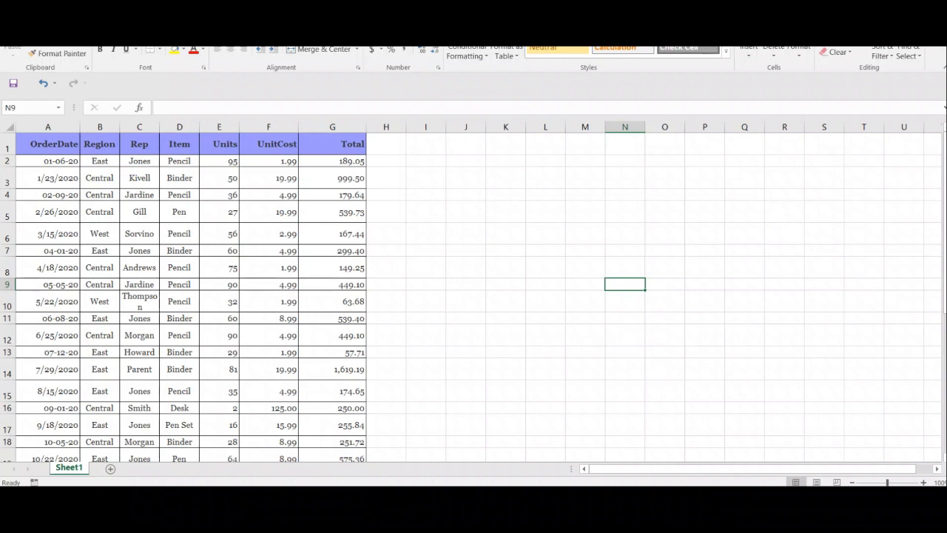
{"action": "left_click", "coordinate": [332, 160]}
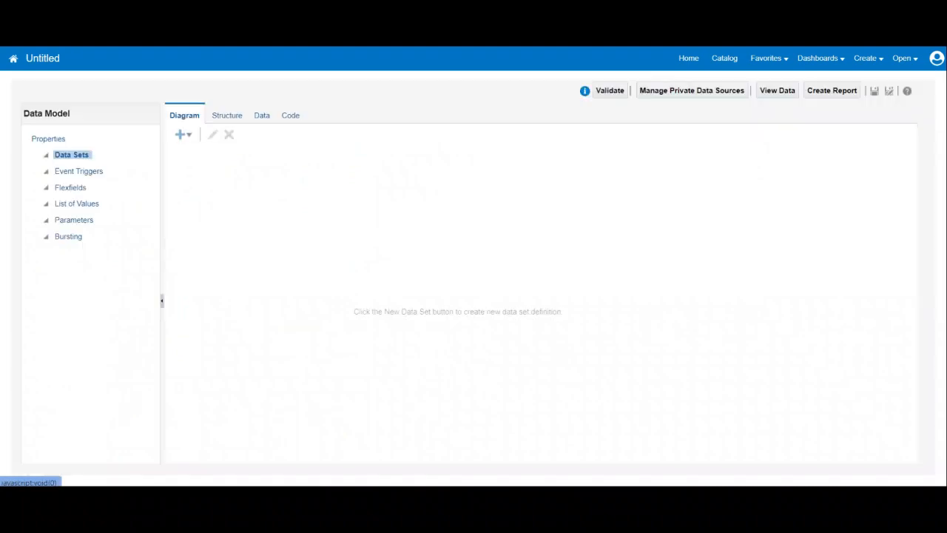
Step: In the data model, start a Microsoft Excel File data set named DMBasedExcel that uses a local workbook
{"action": "left_click", "coordinate": [180, 134]}
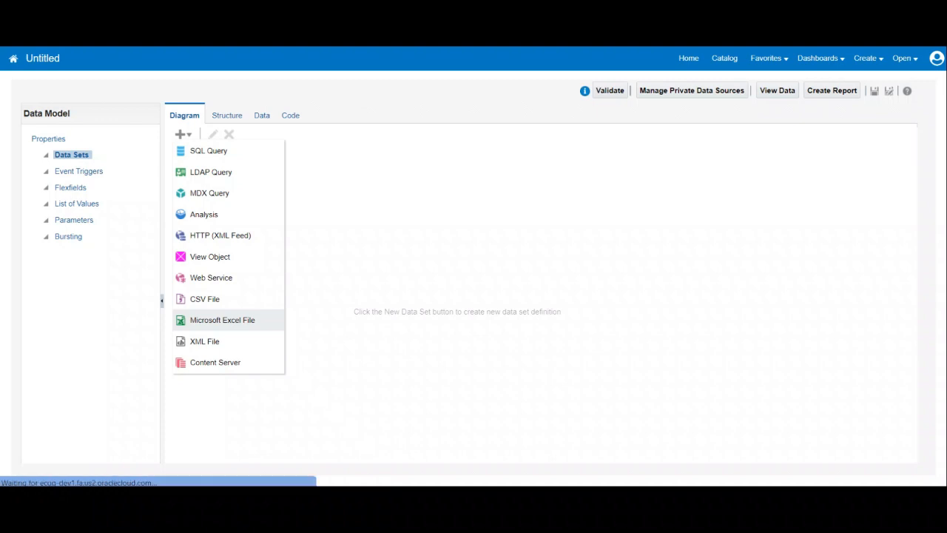
{"action": "left_click", "coordinate": [222, 320]}
{"action": "left_click", "coordinate": [442, 123]}
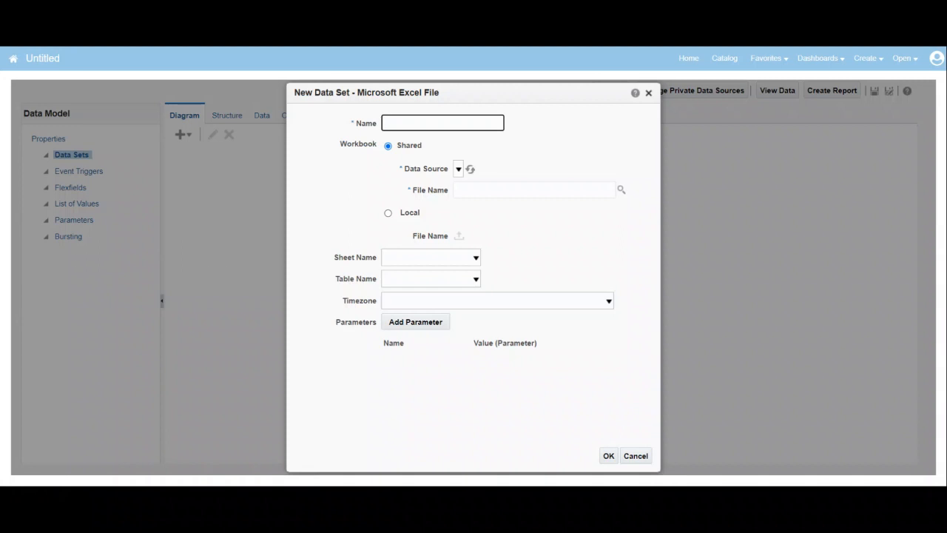
{"action": "type", "text": "DMBasedExcel"}
{"action": "left_click", "coordinate": [458, 170]}
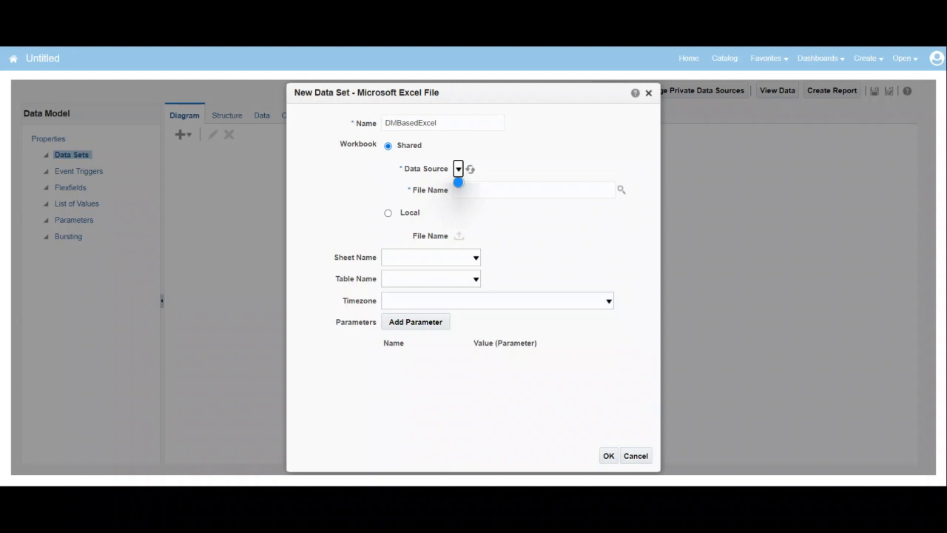
{"action": "left_click", "coordinate": [388, 212]}
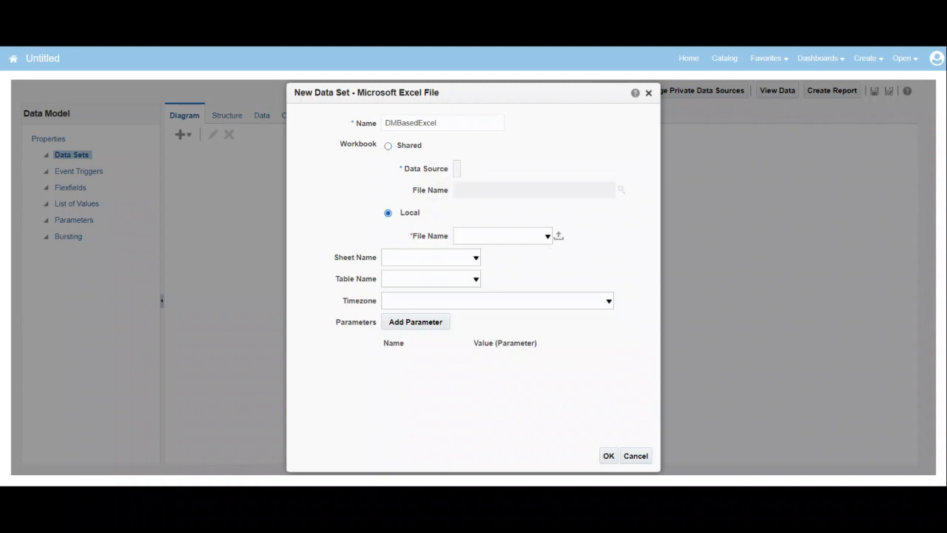
{"action": "left_click", "coordinate": [546, 236]}
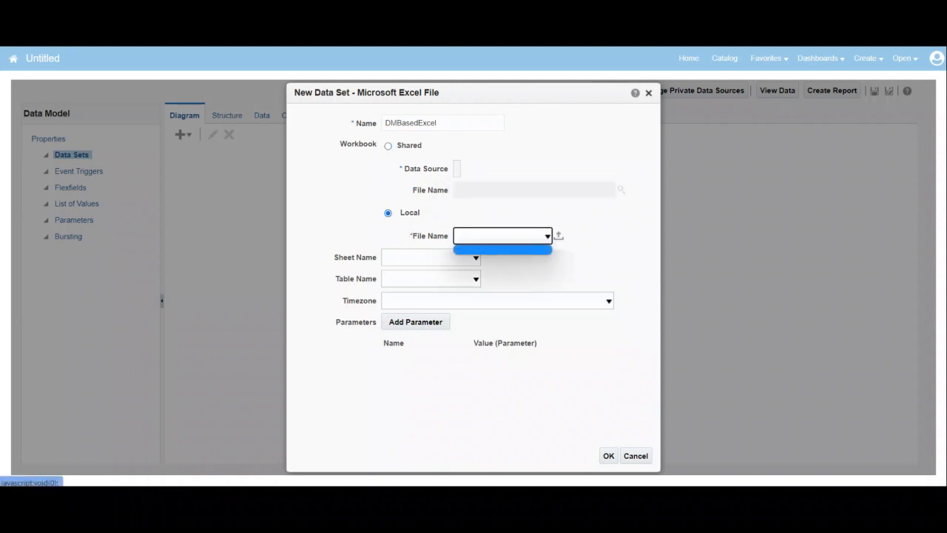
Step: Upload Sample.xlsx from the Downloads folder as the data set's local workbook
{"action": "left_click", "coordinate": [558, 236]}
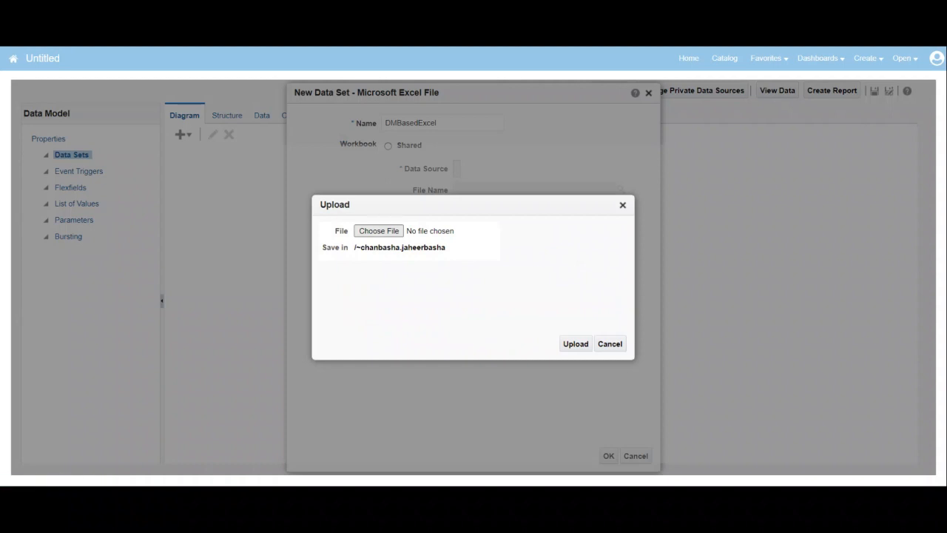
{"action": "left_click", "coordinate": [379, 230]}
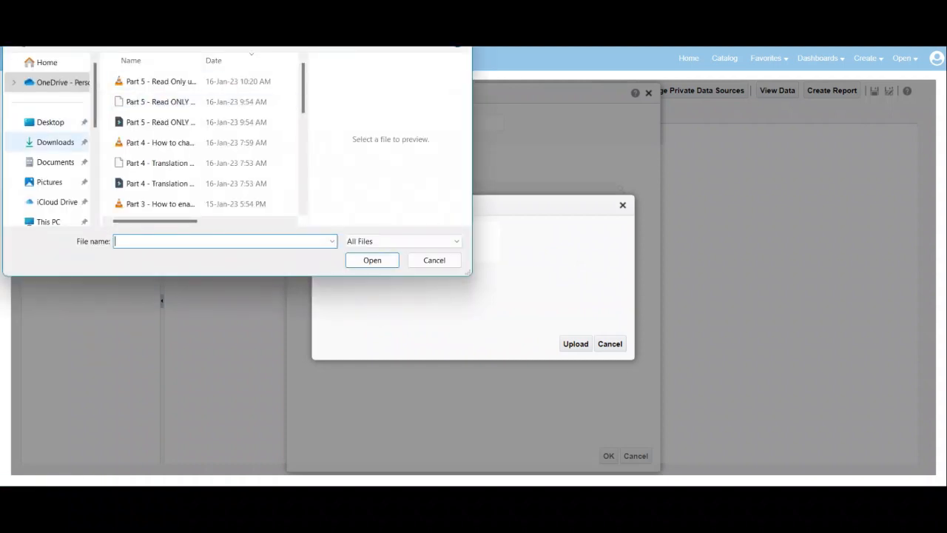
{"action": "left_click", "coordinate": [56, 142]}
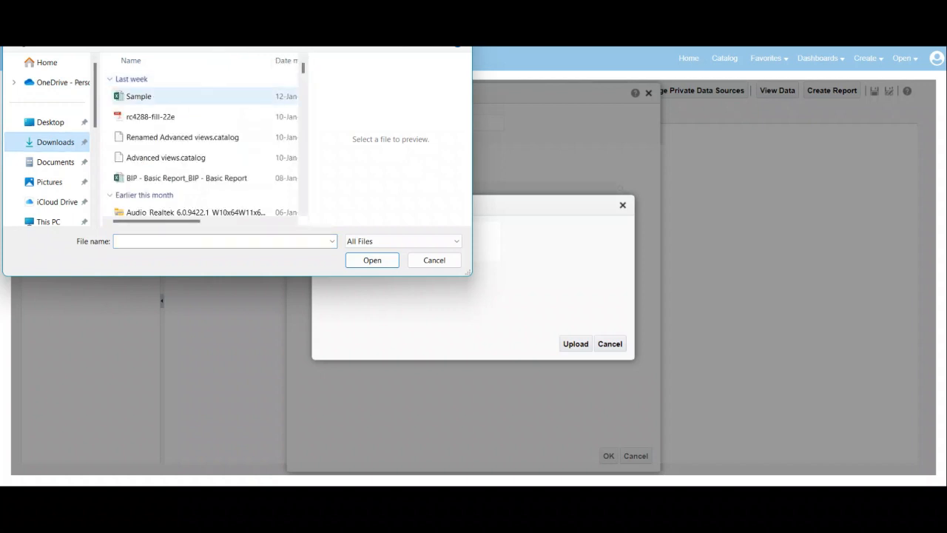
{"action": "left_click", "coordinate": [139, 96]}
{"action": "left_click", "coordinate": [372, 260]}
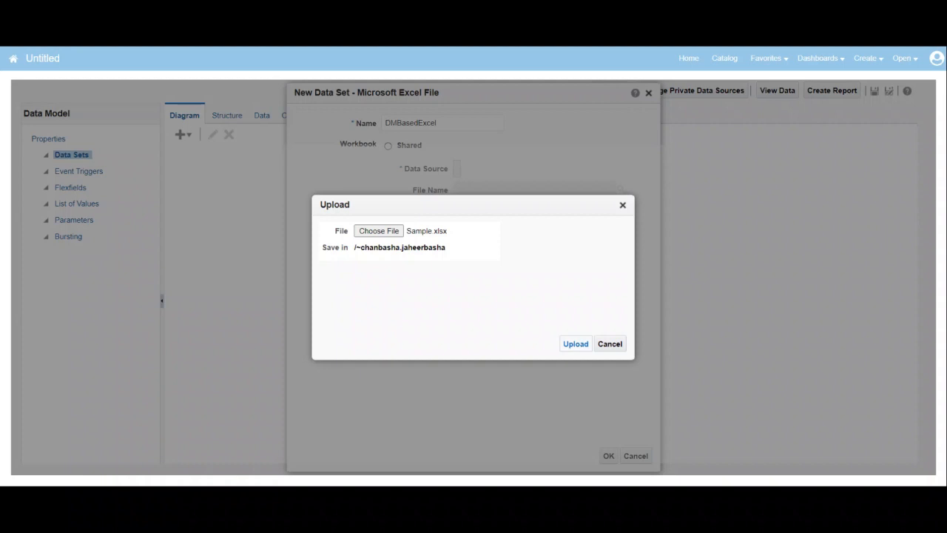
{"action": "left_click", "coordinate": [576, 343]}
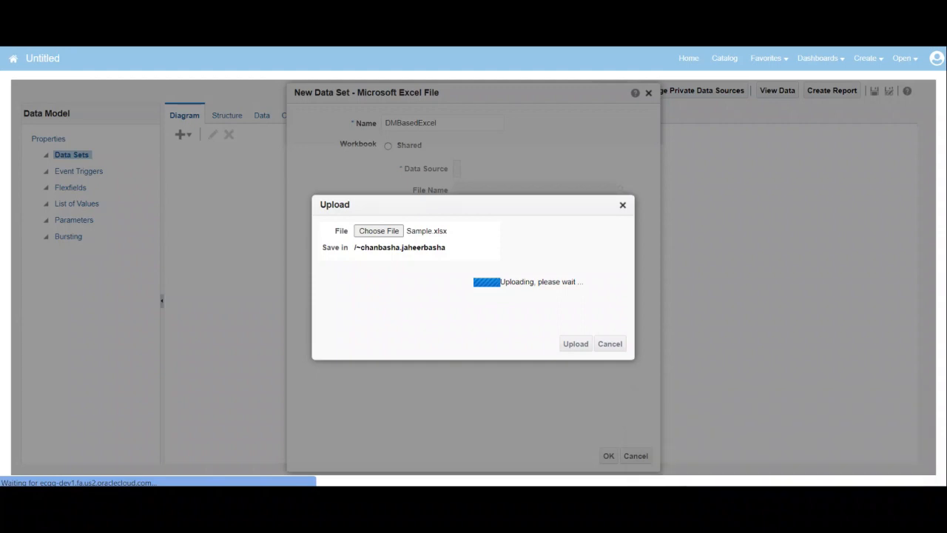
{"action": "key", "text": "alt+Tab"}
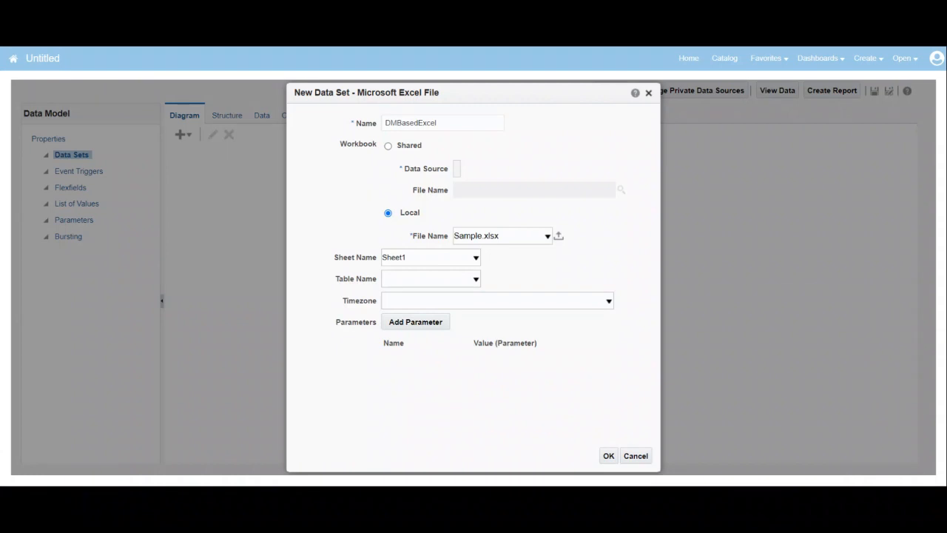
Step: Use Sheet1 of the workbook with no table name or timezone and create the data set
{"action": "left_click", "coordinate": [476, 256]}
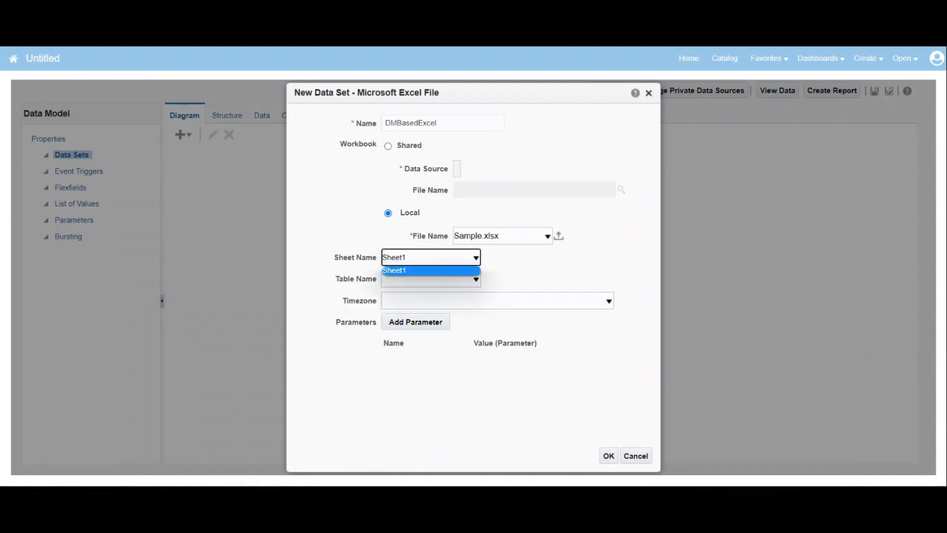
{"action": "key", "text": "Return"}
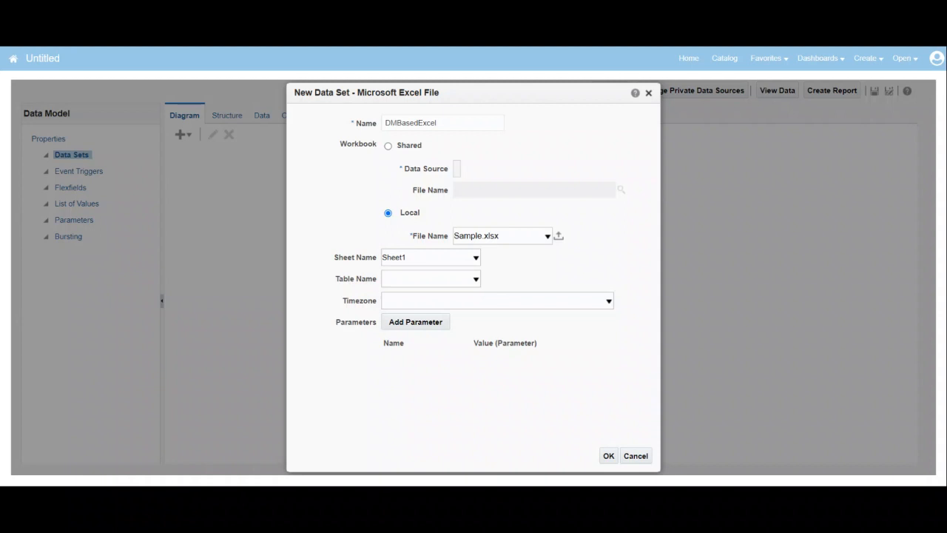
{"action": "left_click", "coordinate": [476, 279]}
{"action": "left_click", "coordinate": [534, 279]}
{"action": "left_click", "coordinate": [608, 456]}
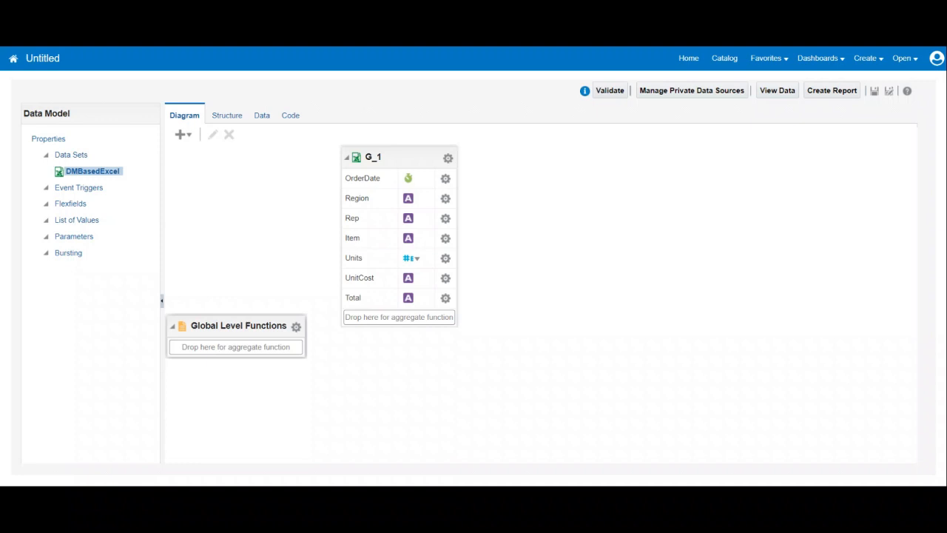
Step: Switch to the Sample workbook in Excel to compare its columns with the data set's fields
{"action": "mouse_move", "coordinate": [782, 496]}
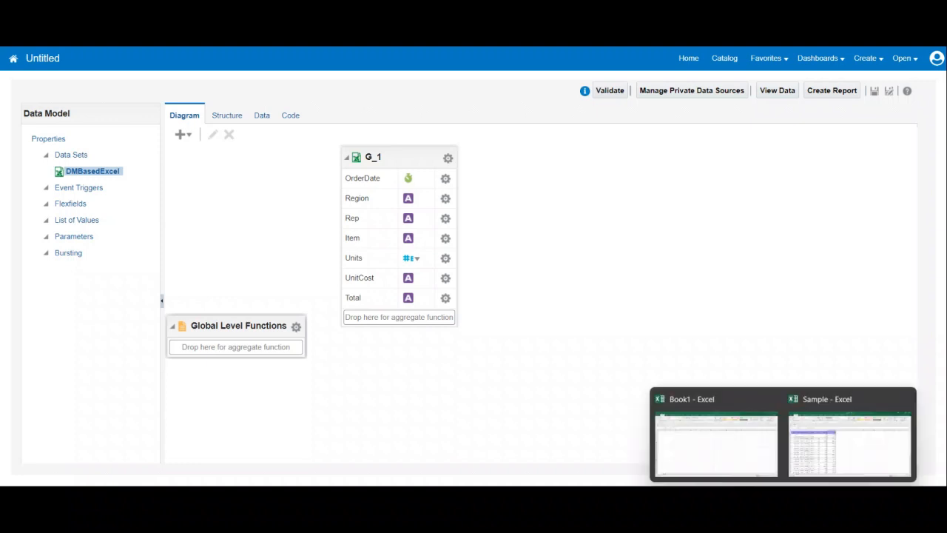
{"action": "left_click", "coordinate": [850, 444]}
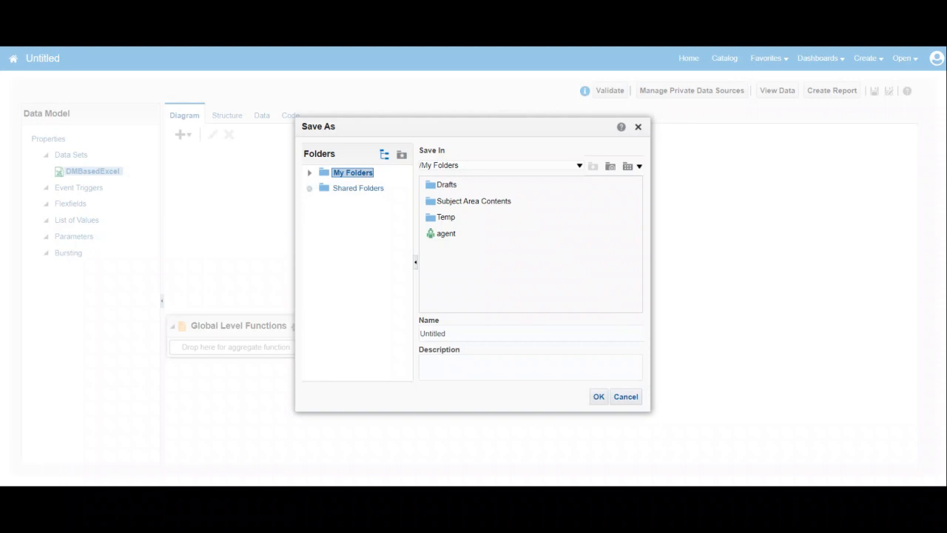
Step: Save the data model as "DM based on Excel" in the owner's BIP folder under Shared Folders
{"action": "left_click", "coordinate": [309, 188]}
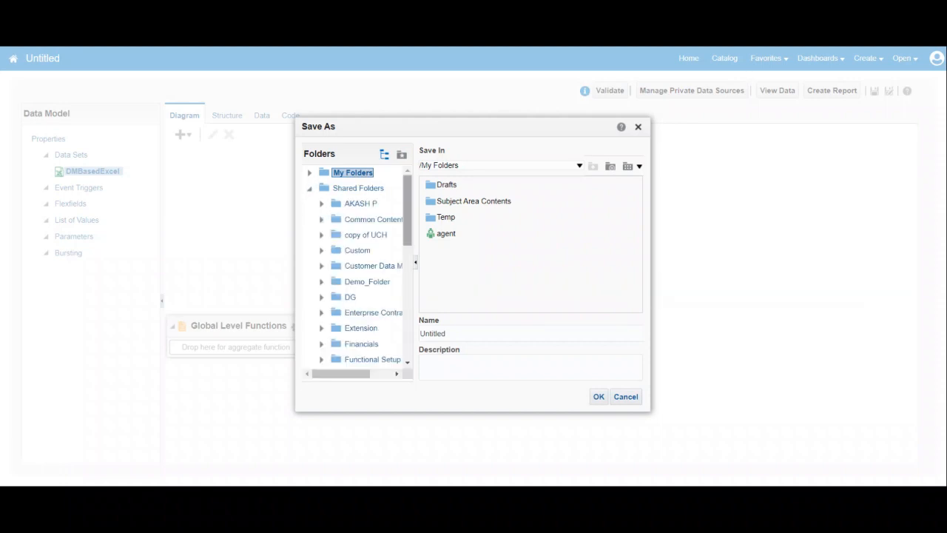
{"action": "scroll", "coordinate": [355, 266], "scroll_direction": "down", "scroll_amount": 5}
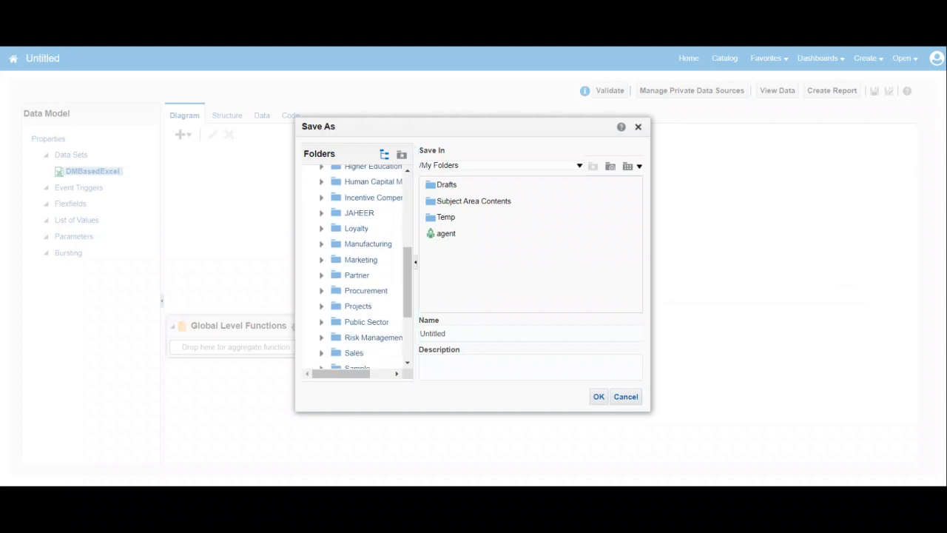
{"action": "left_click", "coordinate": [321, 212]}
{"action": "left_click", "coordinate": [362, 243]}
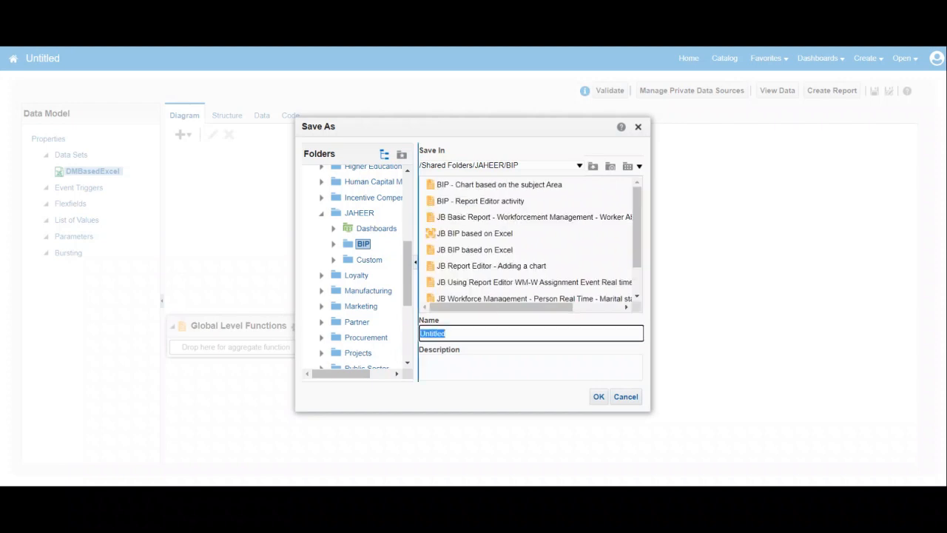
{"action": "type", "text": "DM based on Excel Report"}
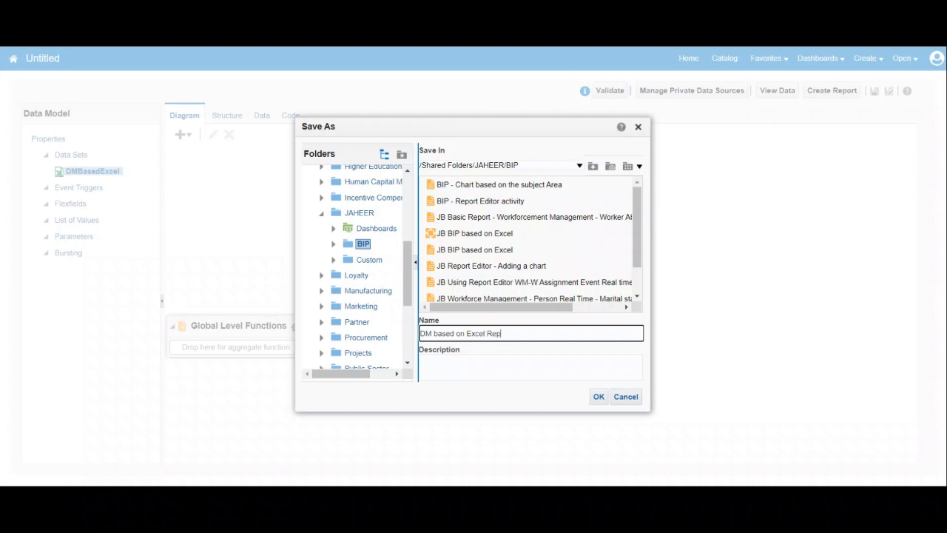
{"action": "key", "text": "BackSpace"}
{"action": "key", "text": "BackSpace"}
{"action": "key", "text": "BackSpace"}
{"action": "key", "text": "BackSpace"}
{"action": "key", "text": "BackSpace"}
{"action": "key", "text": "BackSpace"}
{"action": "key", "text": "BackSpace"}
{"action": "left_click", "coordinate": [598, 396]}
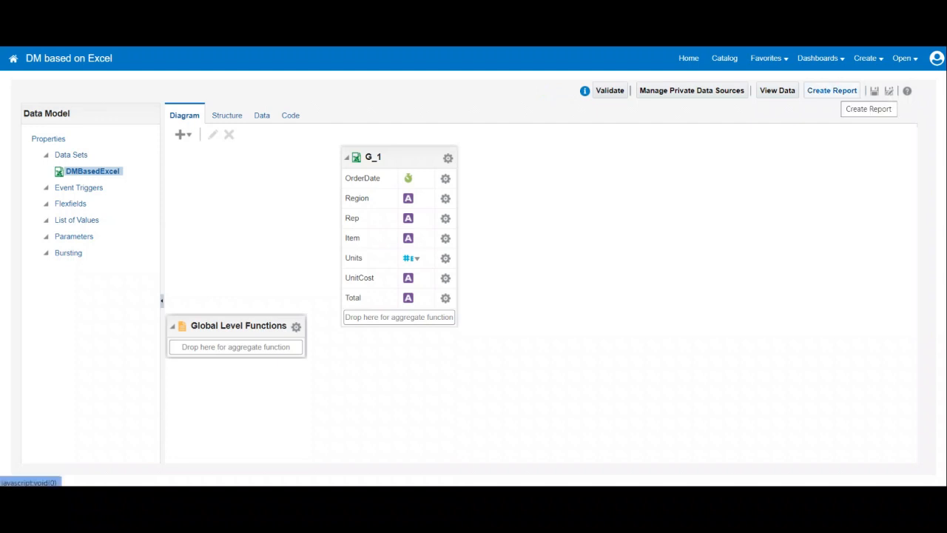
Step: Try to create a report from the data model, continuing without sample data and leaving the page
{"action": "left_click", "coordinate": [831, 91]}
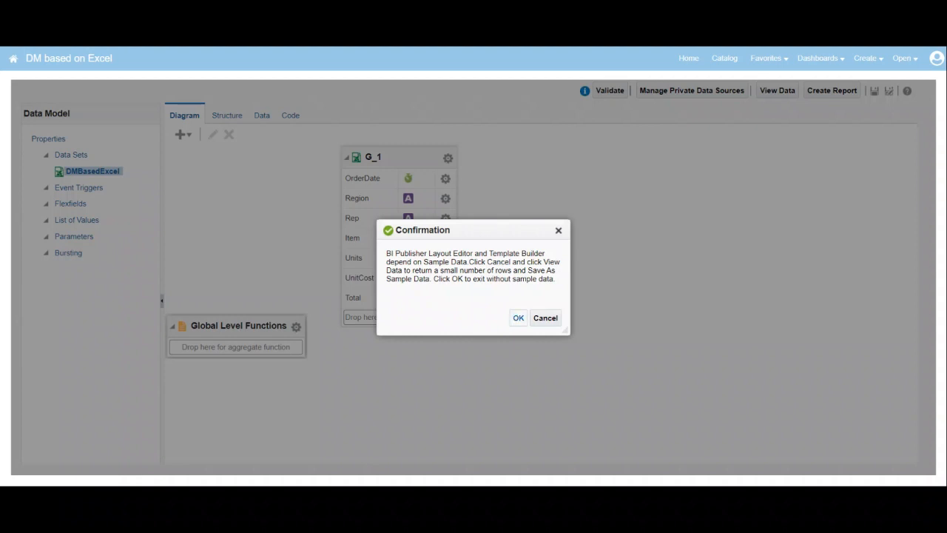
{"action": "left_click", "coordinate": [518, 317]}
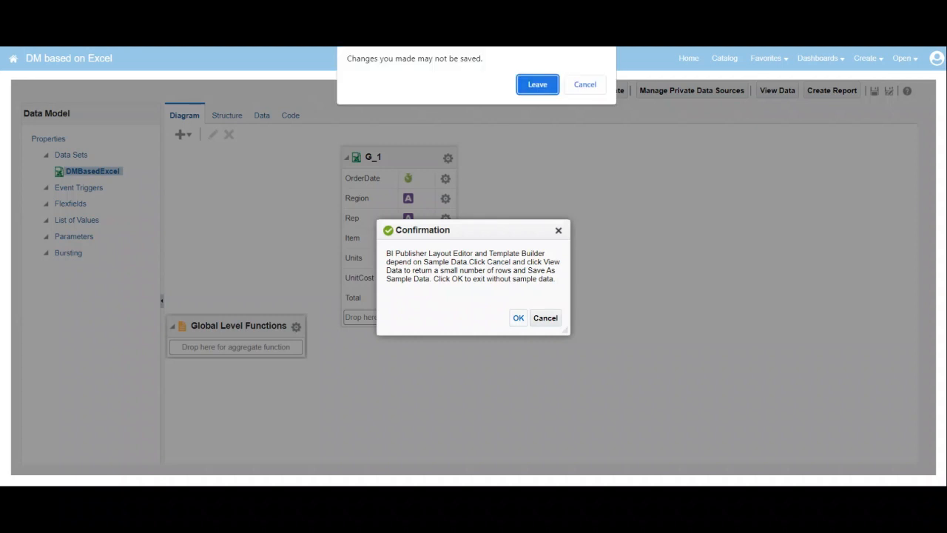
{"action": "key", "text": "Return"}
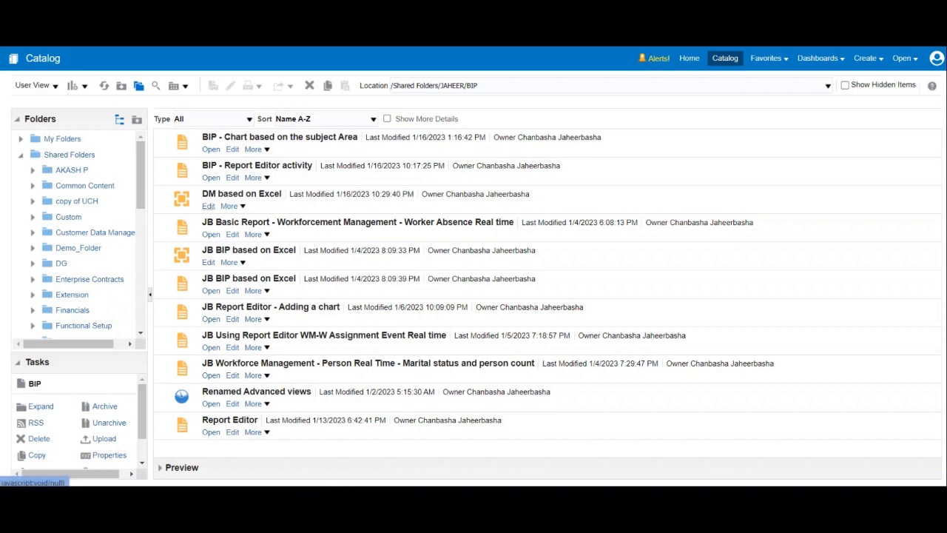
Step: Open the "DM based on Excel" data model from the catalog for editing and load 5 rows of its data
{"action": "left_click", "coordinate": [209, 207]}
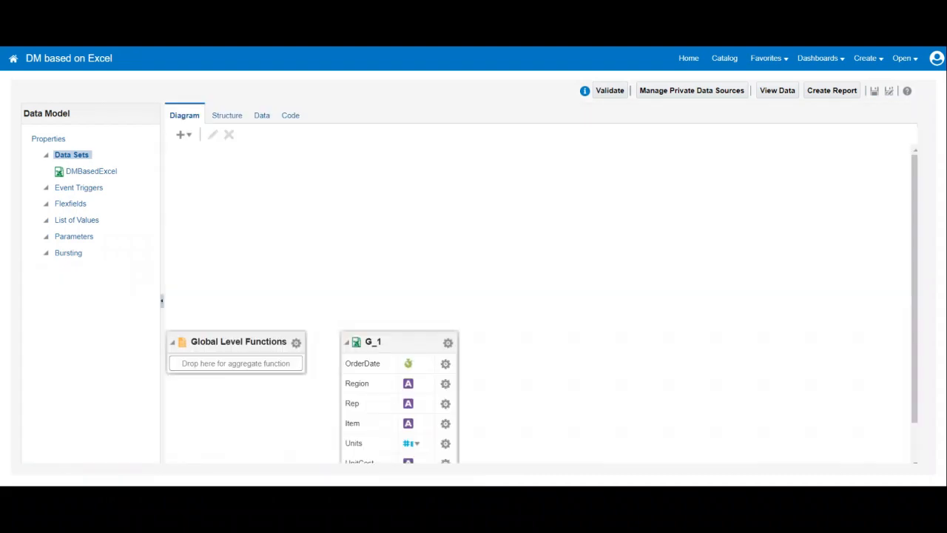
{"action": "left_click", "coordinate": [777, 90]}
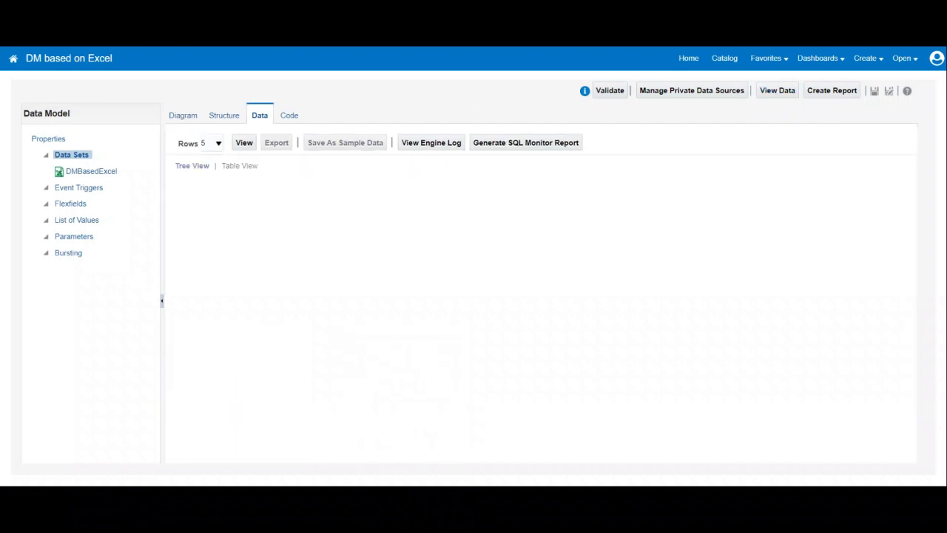
{"action": "left_click", "coordinate": [244, 143]}
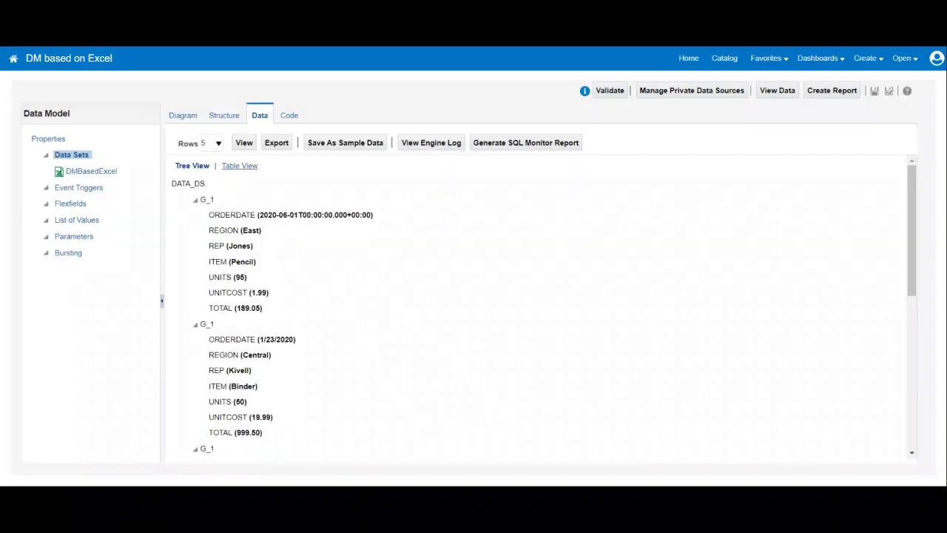
Step: Display the loaded data in table view and save the data model
{"action": "left_click", "coordinate": [240, 165]}
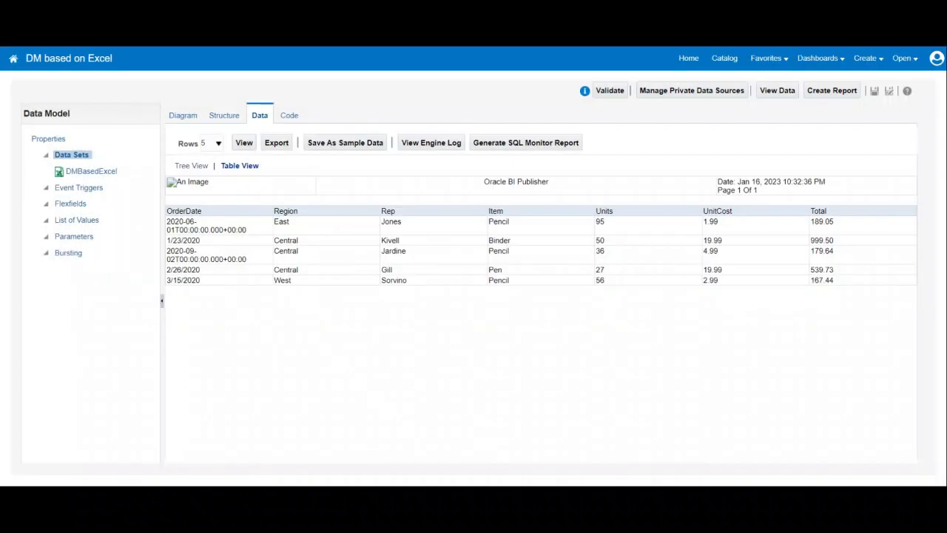
{"action": "left_click", "coordinate": [873, 90]}
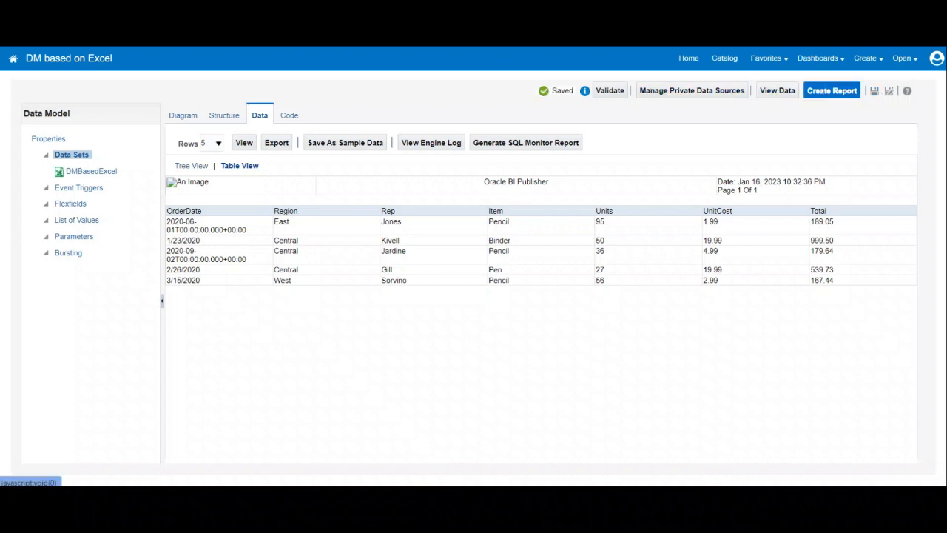
Step: Save the loaded rows as the data model's sample data
{"action": "left_click", "coordinate": [832, 90]}
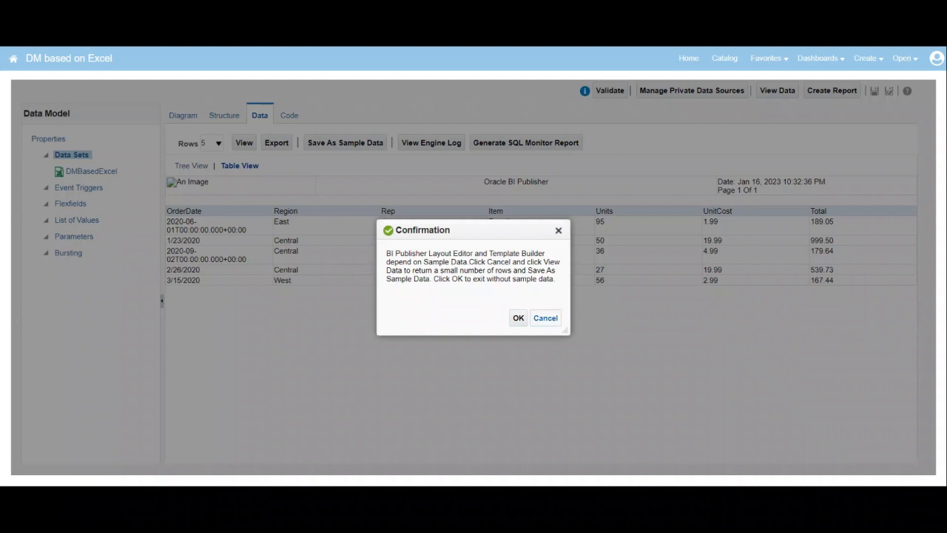
{"action": "left_click", "coordinate": [545, 317]}
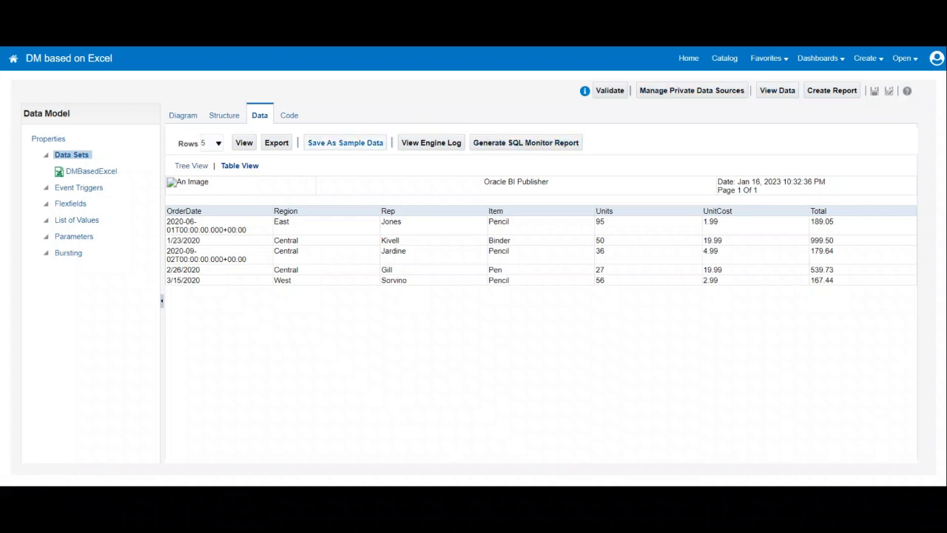
{"action": "left_click", "coordinate": [344, 142]}
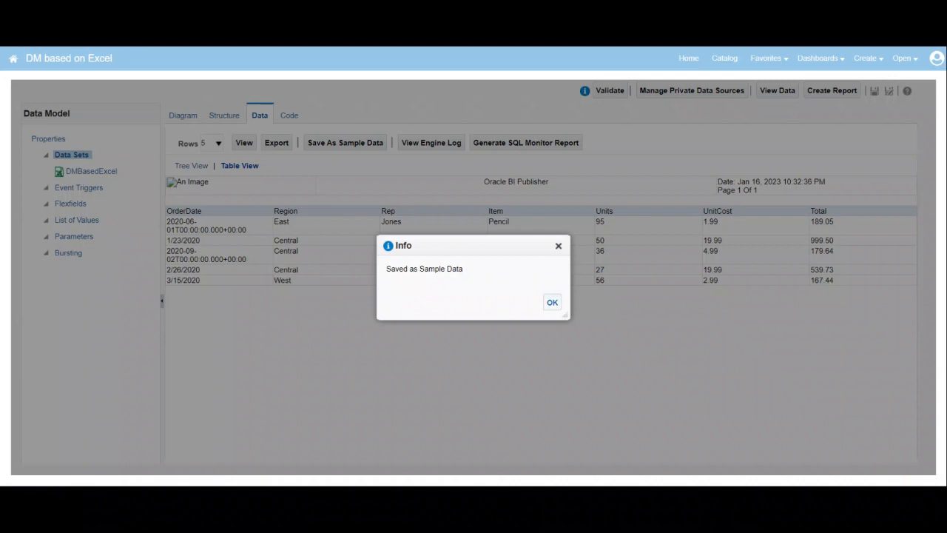
{"action": "key", "text": "Return"}
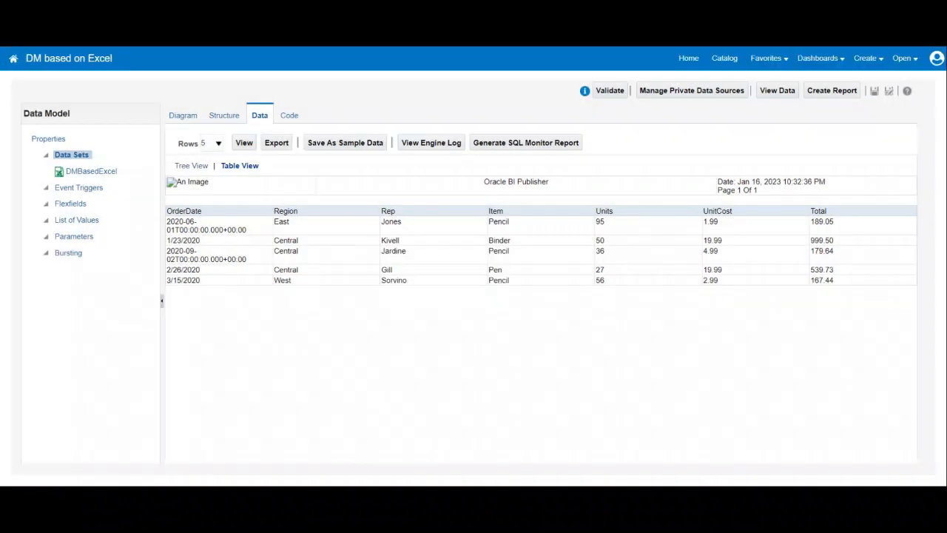
Step: Start a report from the data model with a landscape page and the Table layout
{"action": "left_click", "coordinate": [831, 91]}
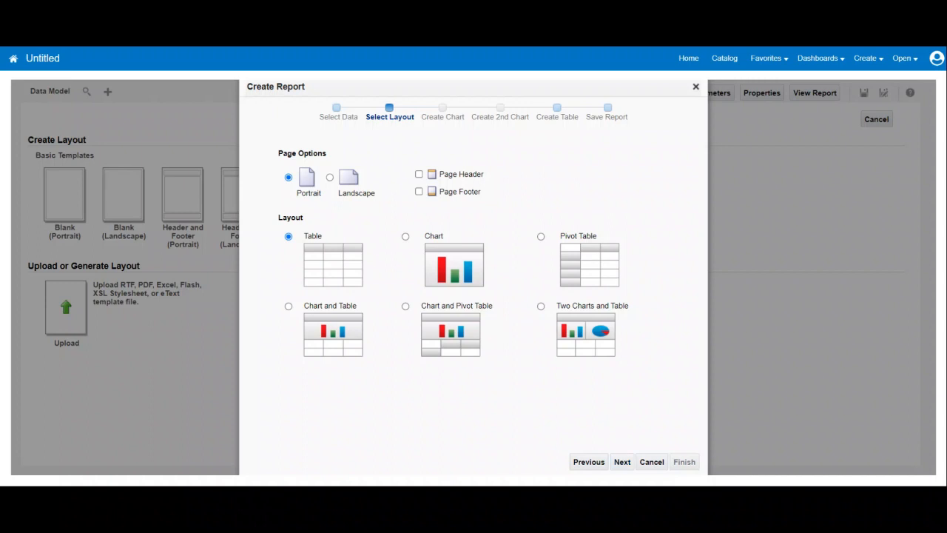
{"action": "left_click", "coordinate": [329, 177]}
{"action": "left_click", "coordinate": [622, 461]}
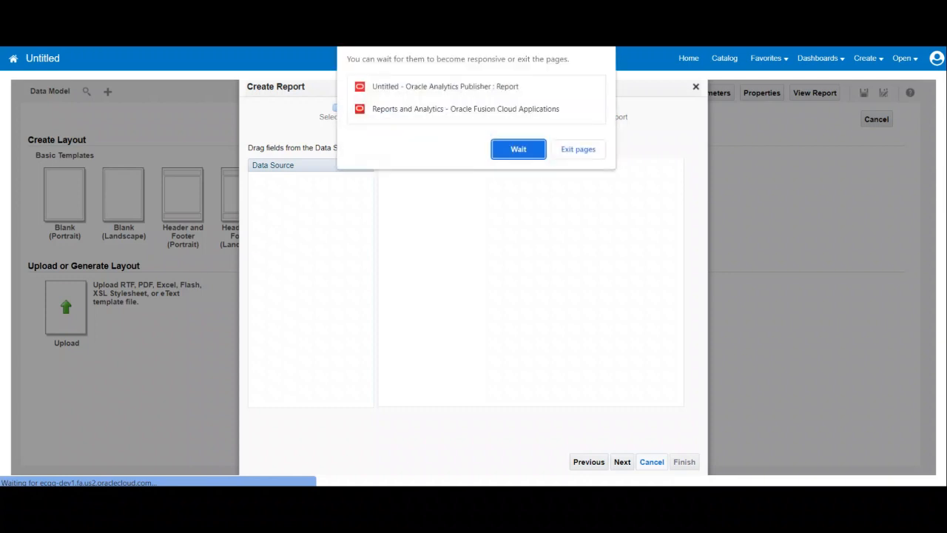
{"action": "left_click", "coordinate": [519, 149]}
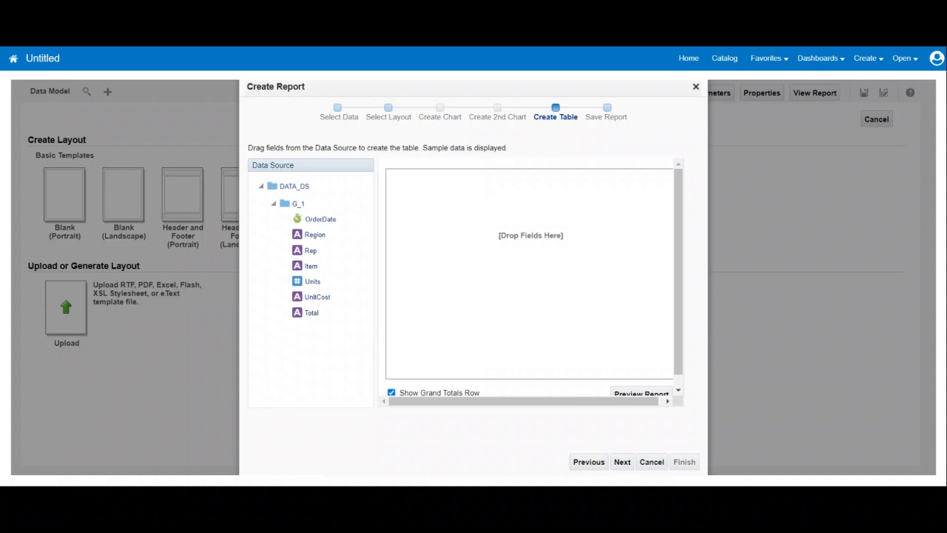
Step: Add the OrderDate, Region, Rep, Item, Units, UnitCost and Total fields to the report table in that order
{"action": "left_click_drag", "start_coordinate": [320, 219], "coordinate": [413, 217]}
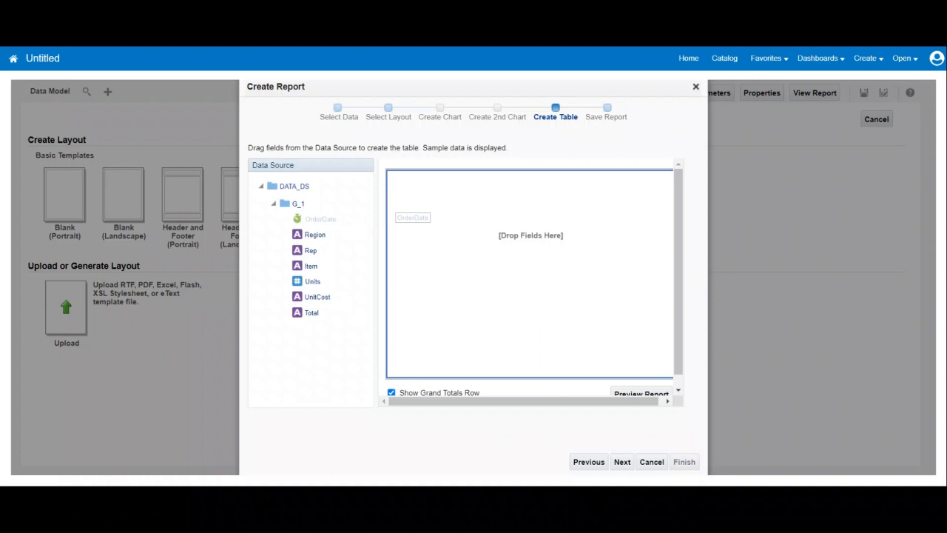
{"action": "left_click_drag", "start_coordinate": [412, 217], "coordinate": [412, 218]}
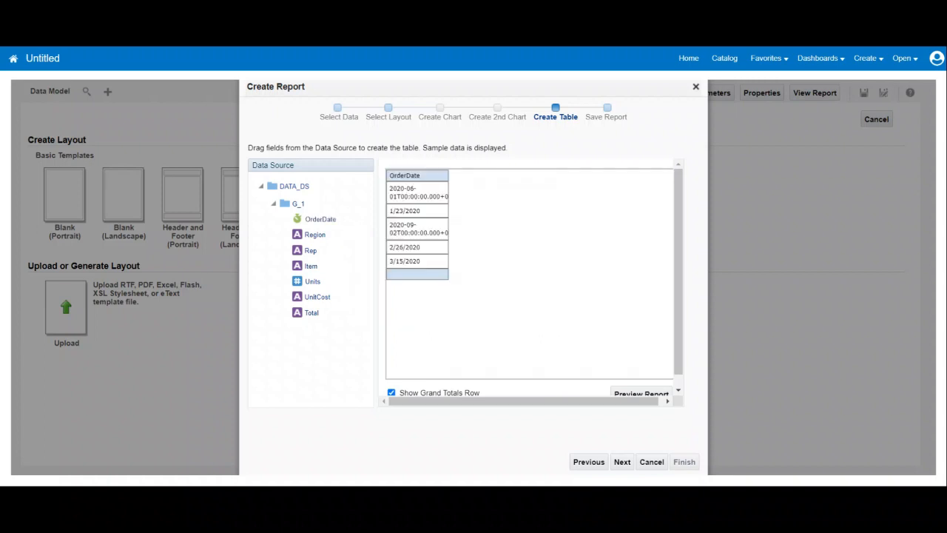
{"action": "left_click_drag", "start_coordinate": [314, 234], "coordinate": [475, 190]}
{"action": "left_click_drag", "start_coordinate": [310, 250], "coordinate": [531, 201]}
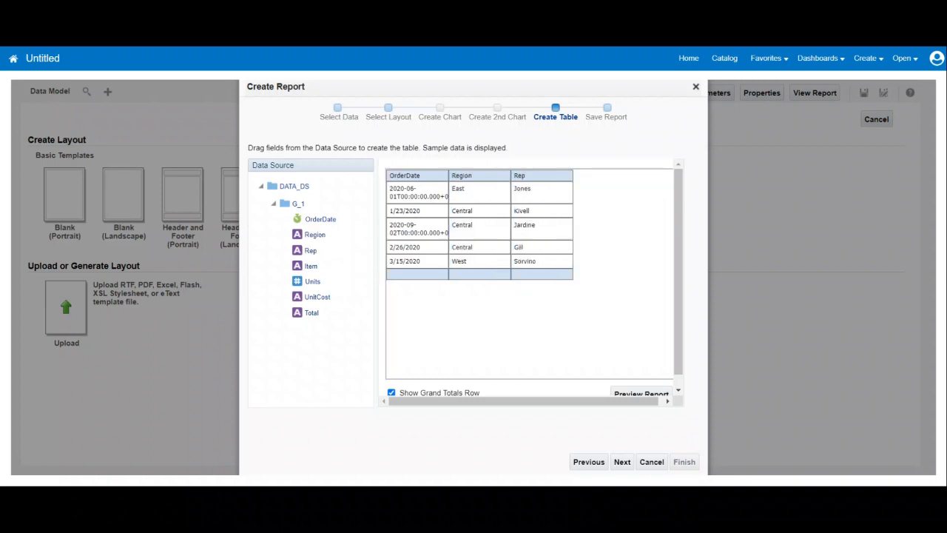
{"action": "left_click_drag", "start_coordinate": [311, 265], "coordinate": [587, 205]}
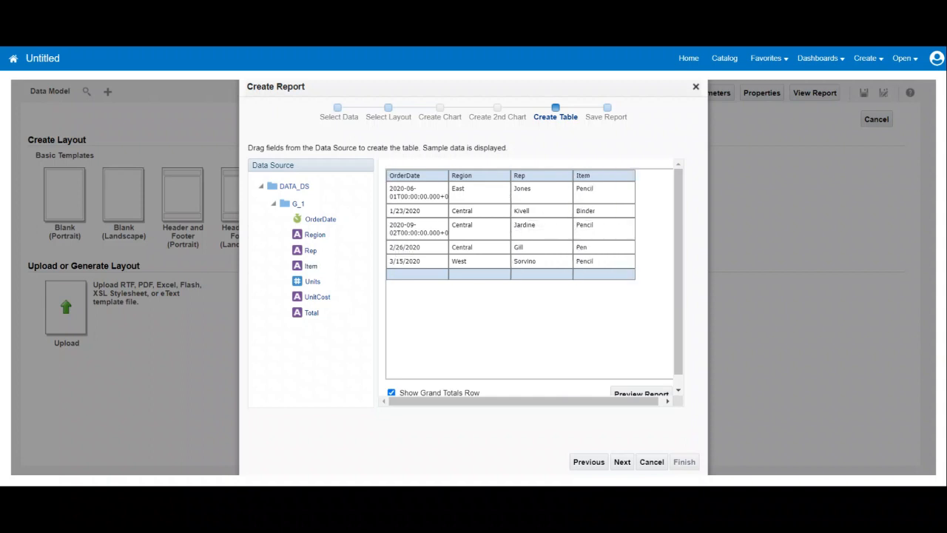
{"action": "left_click_drag", "start_coordinate": [312, 281], "coordinate": [628, 196]}
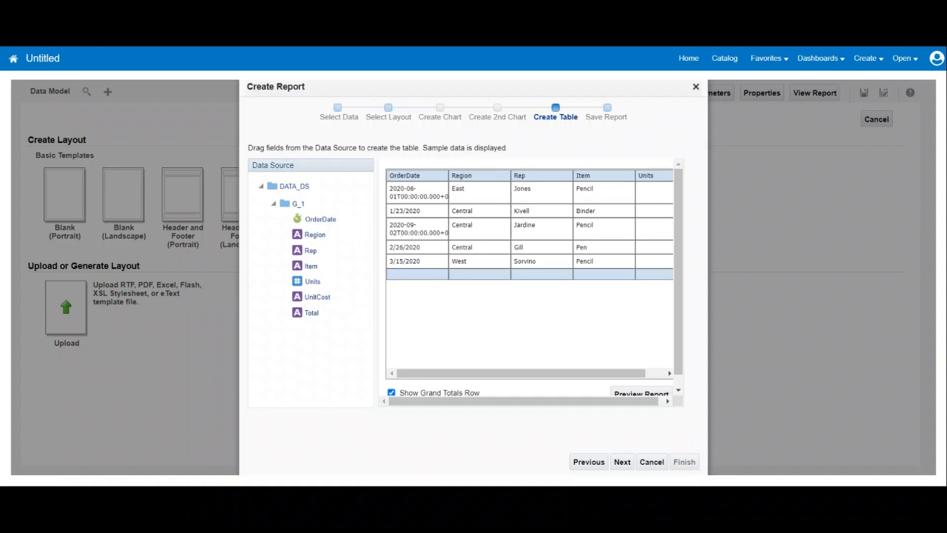
{"action": "mouse_move", "coordinate": [317, 297]}
{"action": "left_mouse_down"}
{"action": "mouse_move", "coordinate": [658, 214]}
{"action": "mouse_move", "coordinate": [666, 204]}
{"action": "left_mouse_up"}
{"action": "mouse_move", "coordinate": [311, 312]}
{"action": "left_mouse_down"}
{"action": "mouse_move", "coordinate": [572, 222]}
{"action": "mouse_move", "coordinate": [671, 238]}
{"action": "mouse_move", "coordinate": [666, 222]}
{"action": "left_mouse_up"}
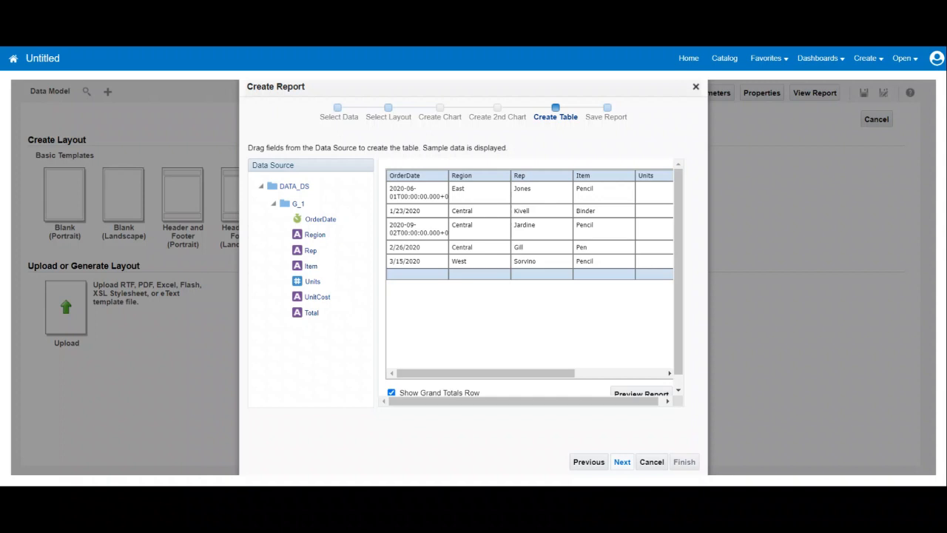
Step: Finish the report with the View Report option, save it as "BIP report based on DM sourcing from Excel" in the BIP folder and look through its pages
{"action": "left_click", "coordinate": [622, 462]}
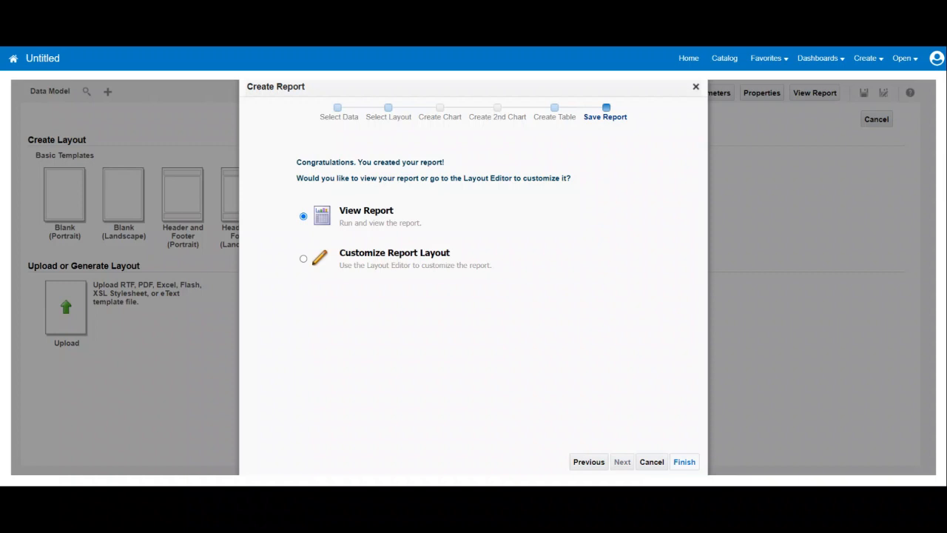
{"action": "left_click", "coordinate": [684, 462]}
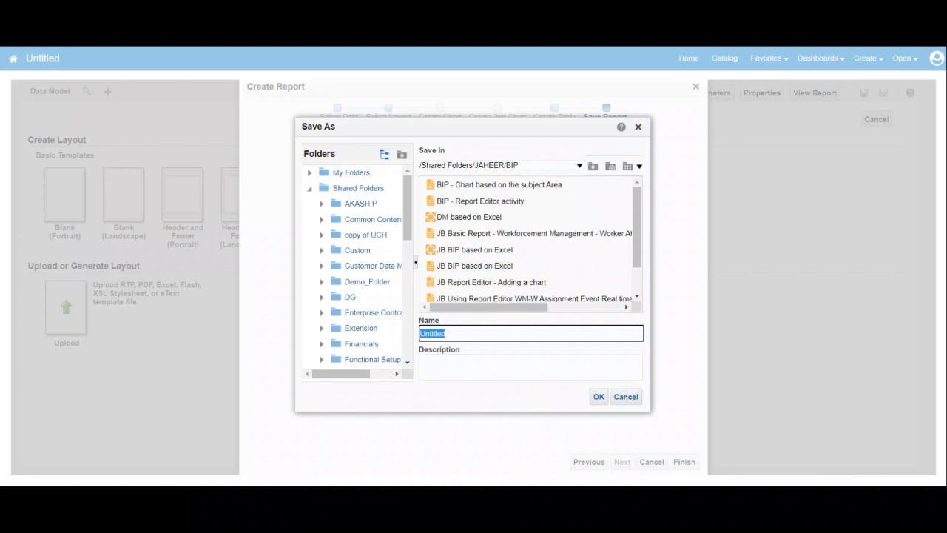
{"action": "type", "text": "B"}
{"action": "key", "text": "BackSpace"}
{"action": "type", "text": "BIP report based on DM"}
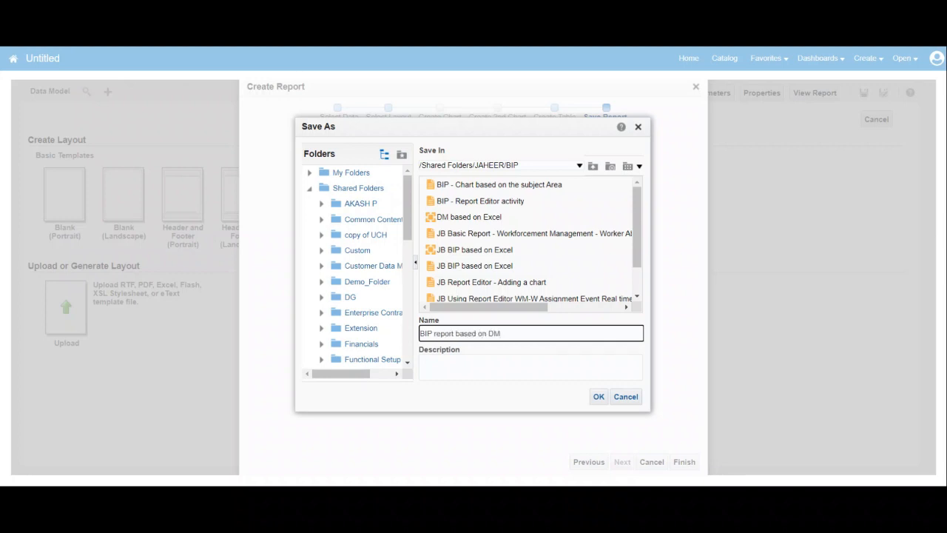
{"action": "type", "text": " spurcing from Excel"}
{"action": "key", "text": "BackSpace"}
{"action": "type", "text": "o"}
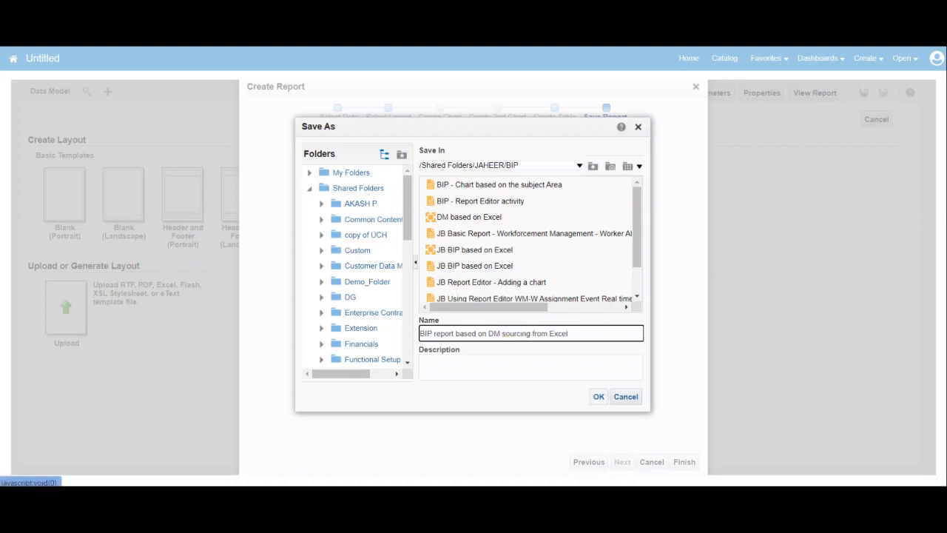
{"action": "left_click", "coordinate": [598, 397]}
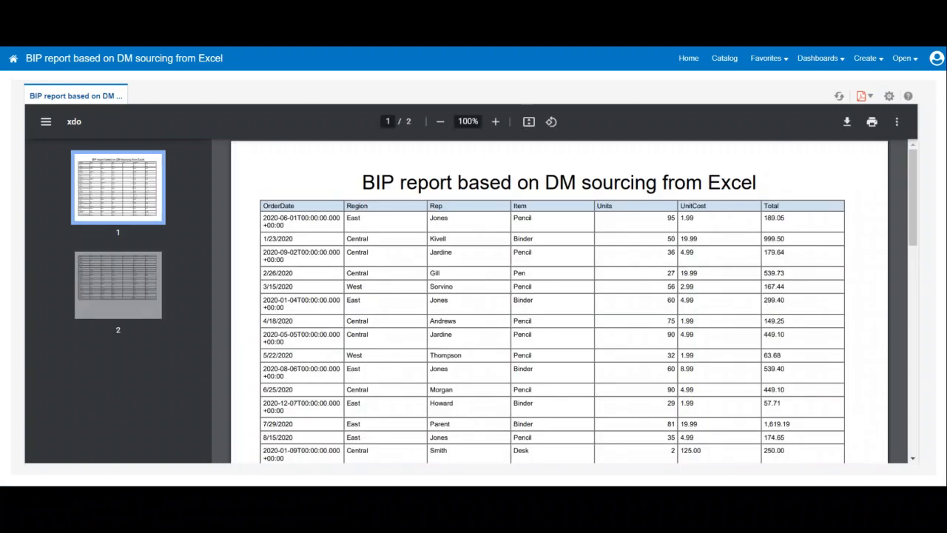
{"action": "scroll", "coordinate": [560, 302], "scroll_direction": "down", "scroll_amount": 8}
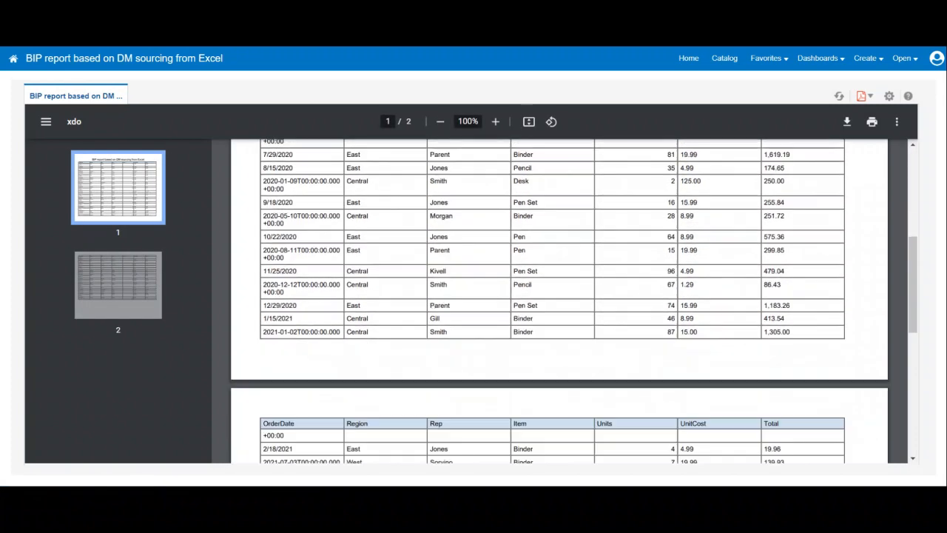
{"action": "scroll", "coordinate": [559, 301], "scroll_direction": "up", "scroll_amount": 10}
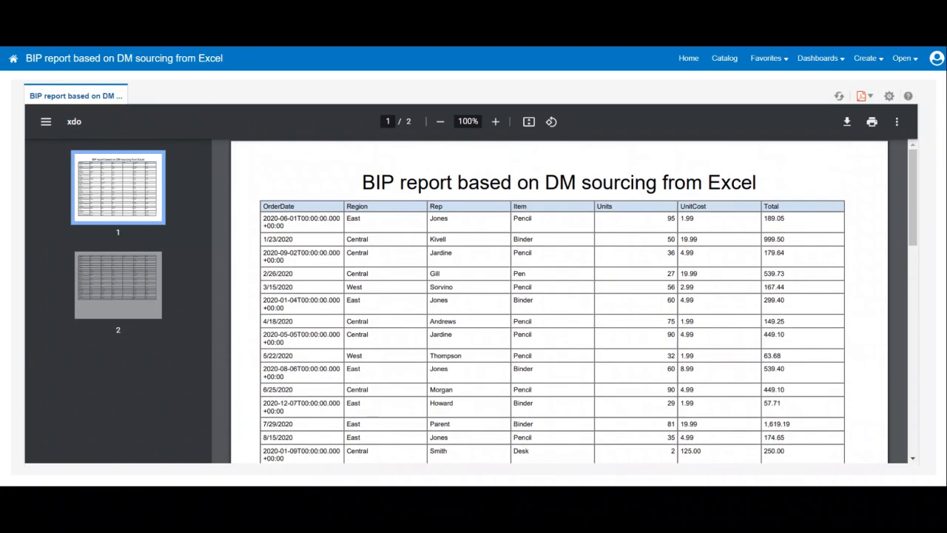